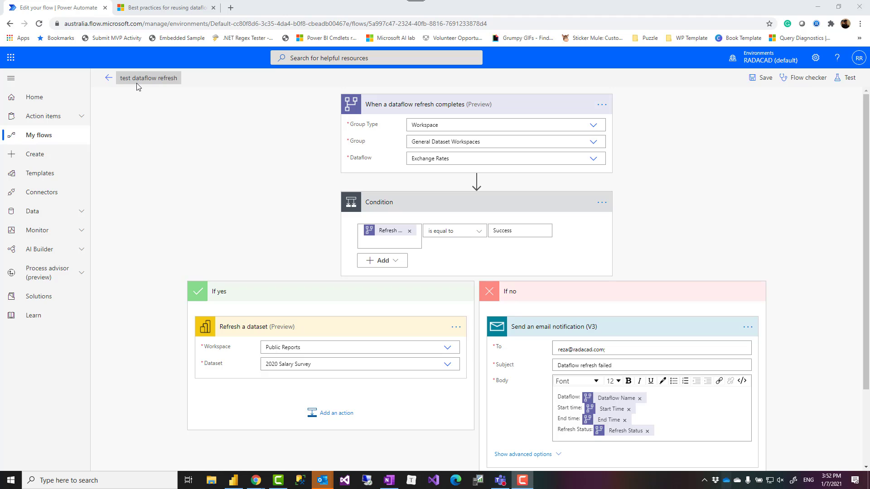
Step: Leave the dataflow refresh flow editor for the My flows list
left_click(39, 139)
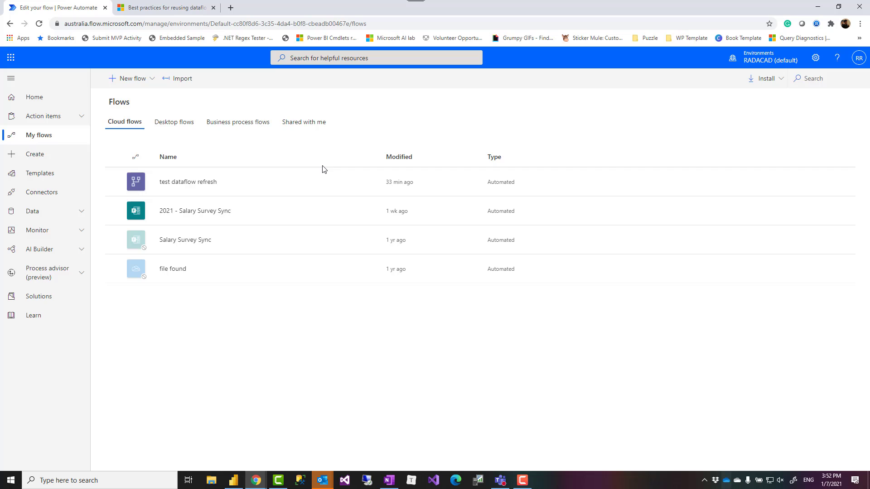
Step: Start an automated cloud flow, find the 'When a dataflow refresh completes' trigger, then cancel
left_click(36, 155)
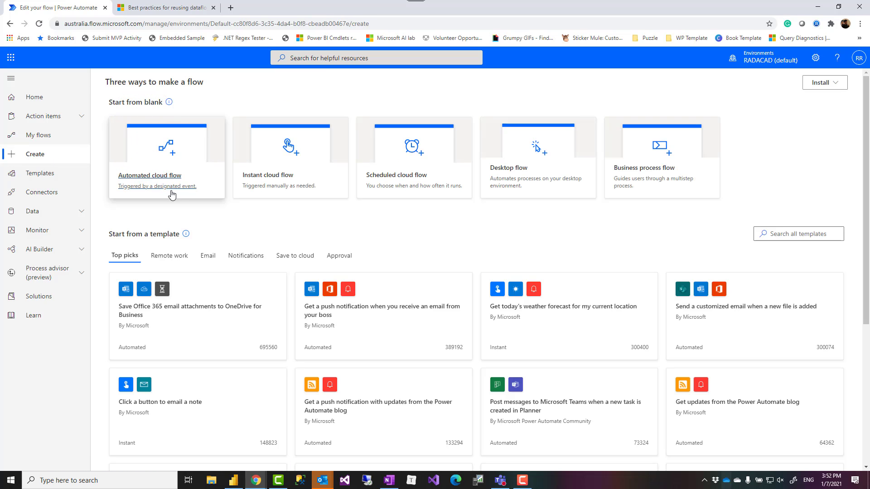
left_click(150, 180)
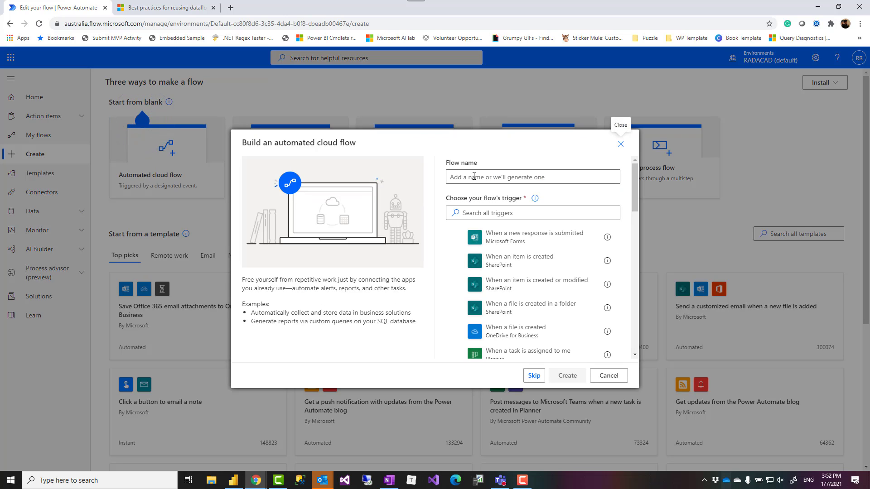
left_click(474, 177)
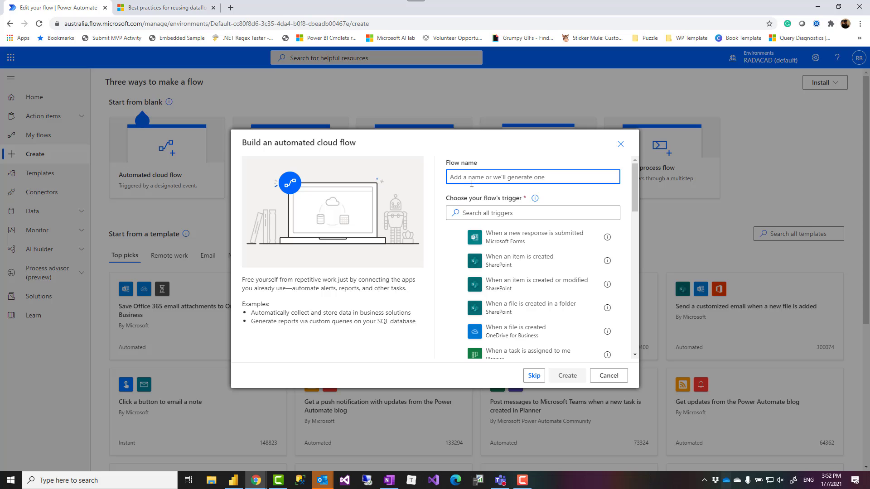
left_click(485, 213)
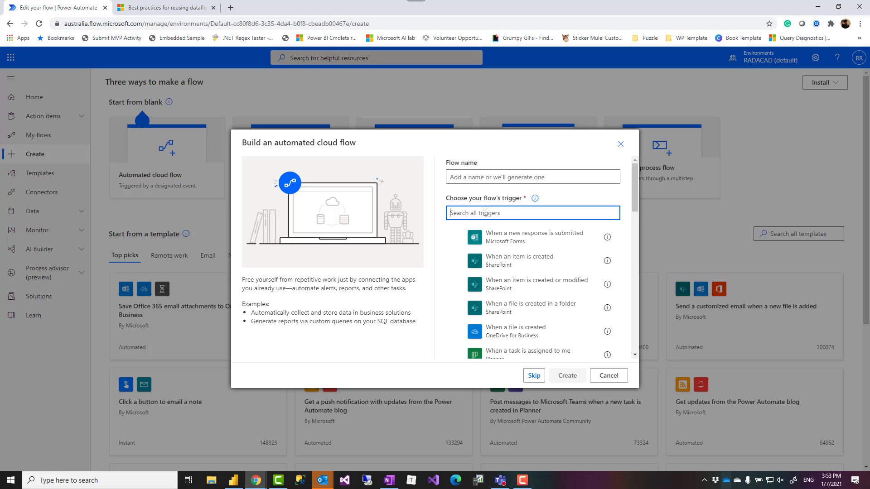
type("data")
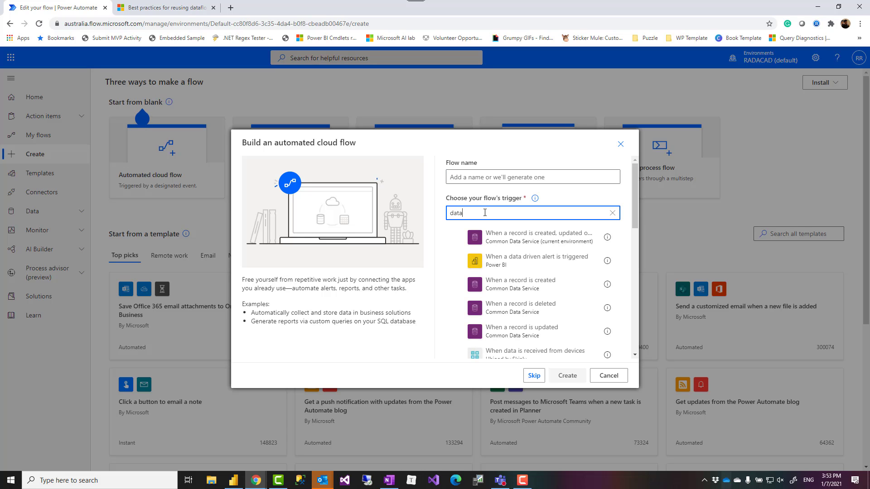
type("fl")
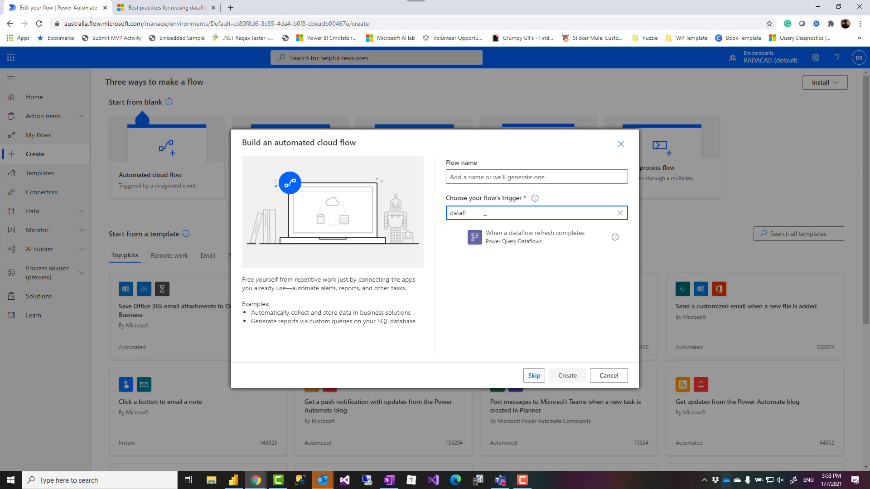
type("ow")
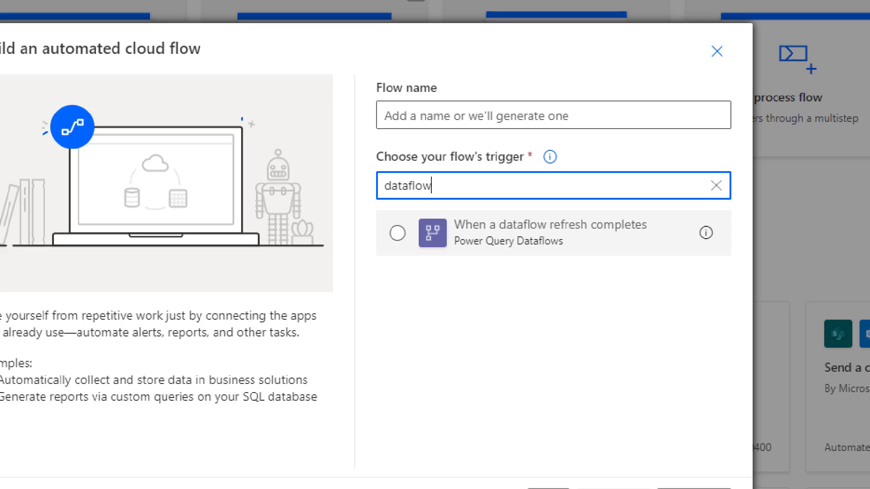
left_click_drag(361, 205, 658, 260)
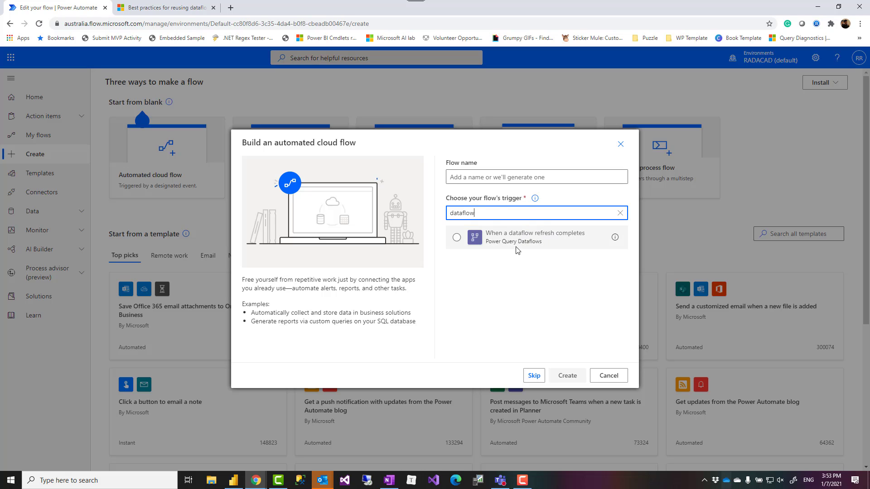
left_click(608, 376)
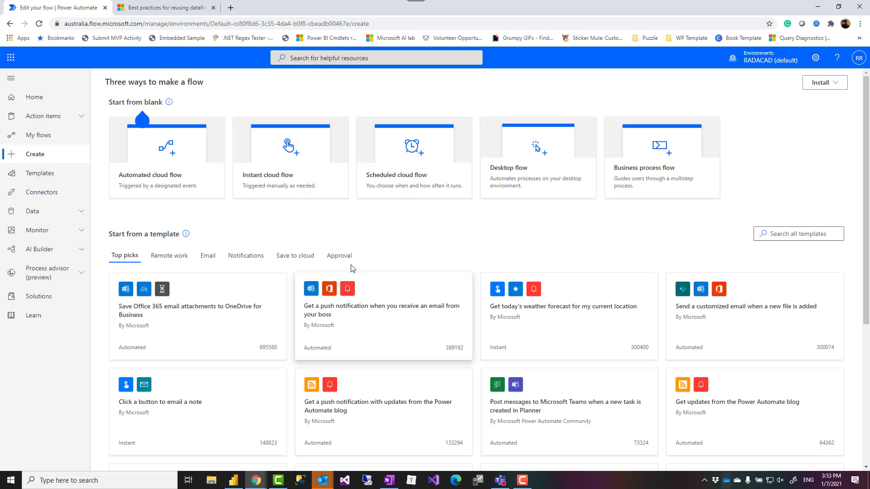
Step: Open 'test dataflow refresh' for editing and keep its trigger group type as Workspace
left_click(36, 140)
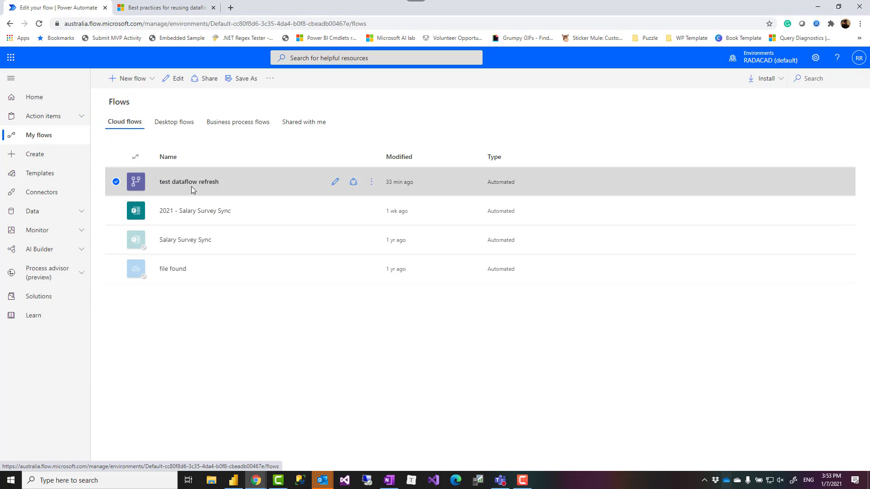
left_click(191, 184)
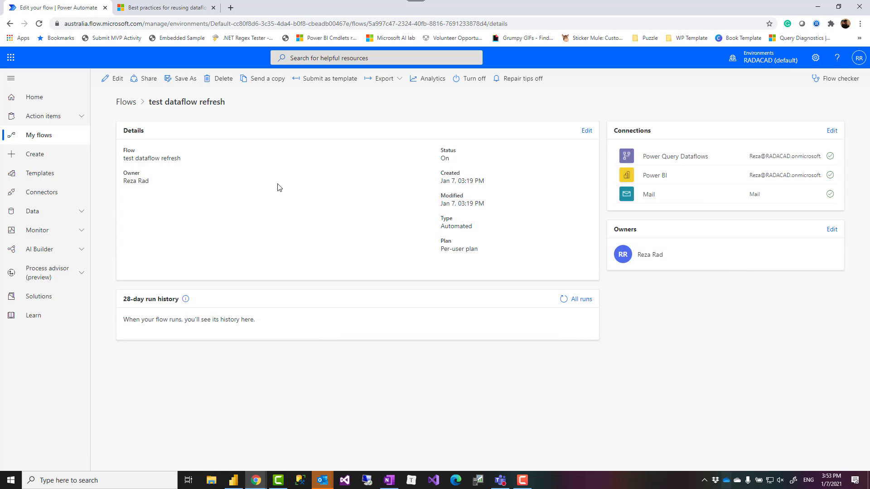
left_click(113, 78)
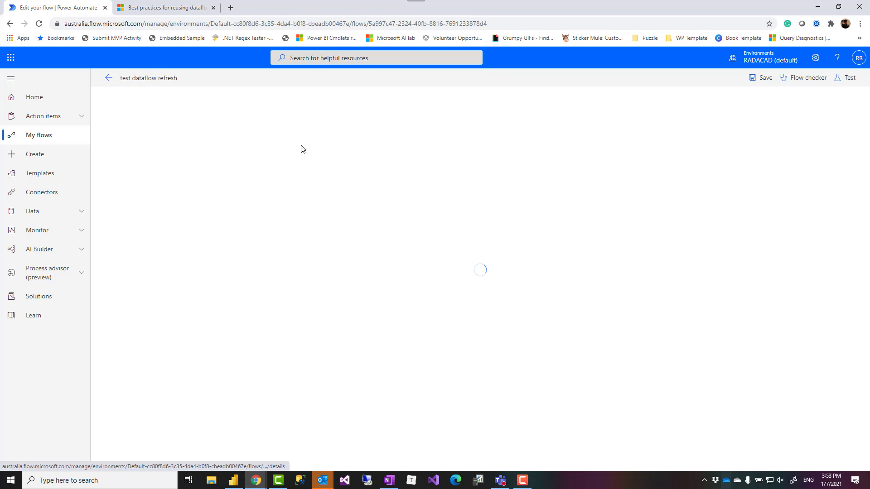
left_click(452, 110)
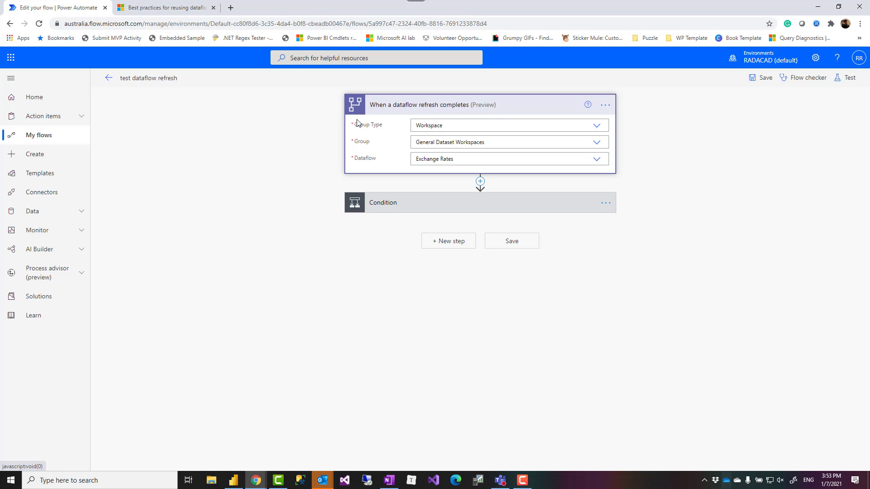
left_click(596, 128)
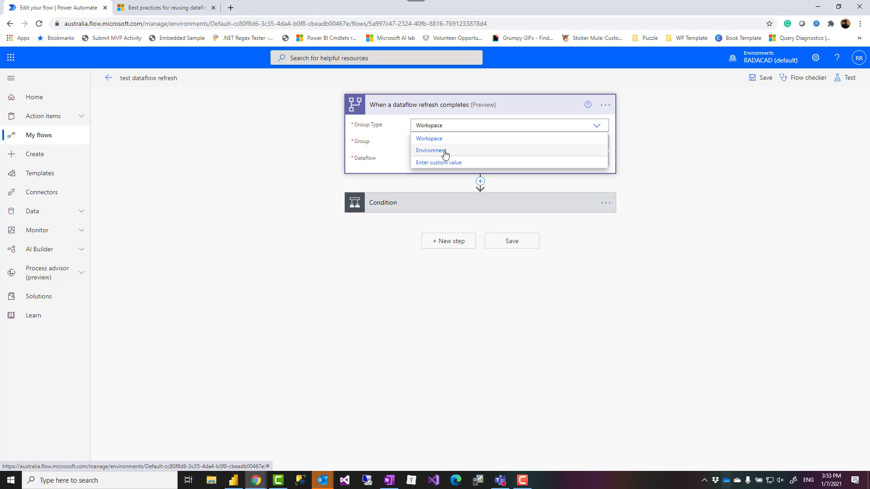
left_click(654, 138)
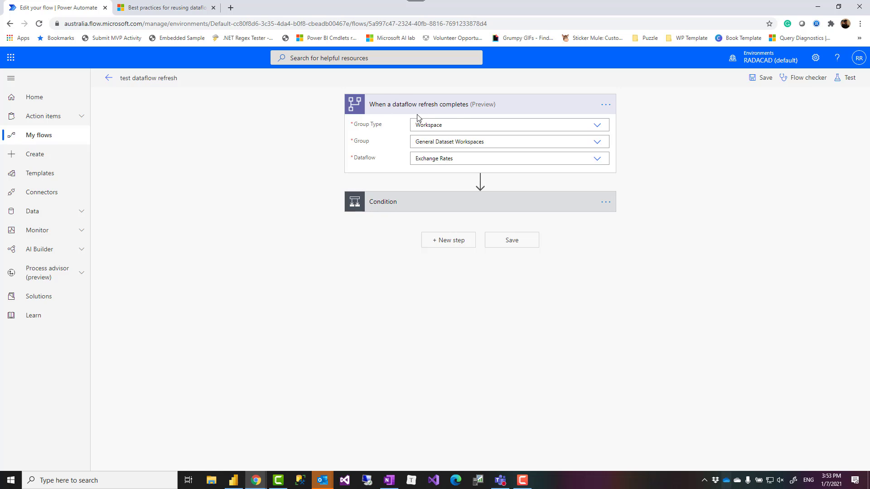
Step: Inspect the Condition's refresh status equals Success check and expand the Refresh a dataset action
left_click(483, 206)
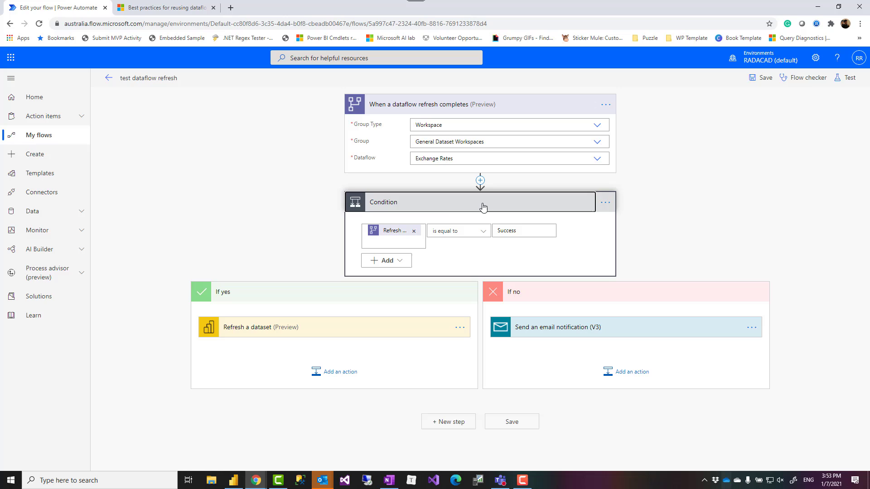
left_click(413, 242)
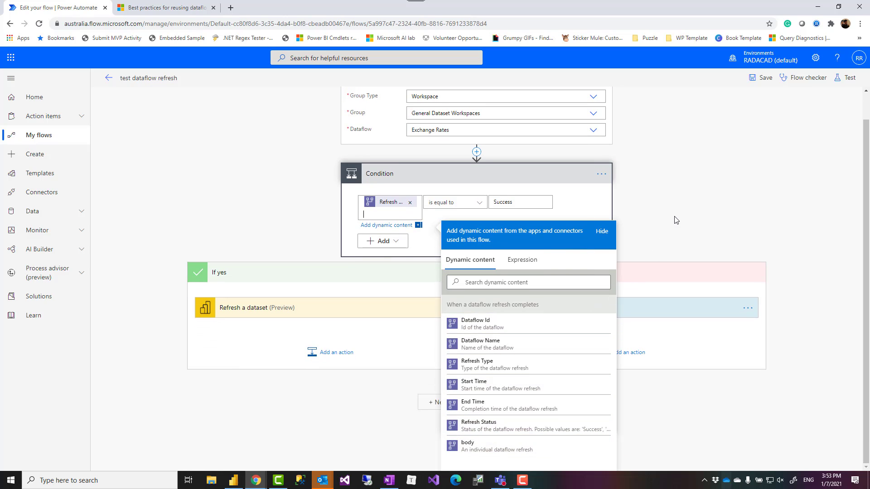
left_click(502, 213)
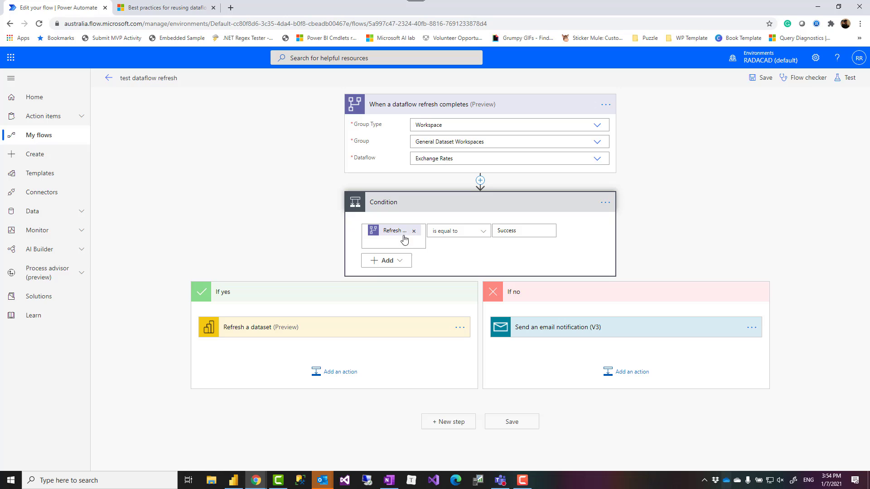
left_click(299, 331)
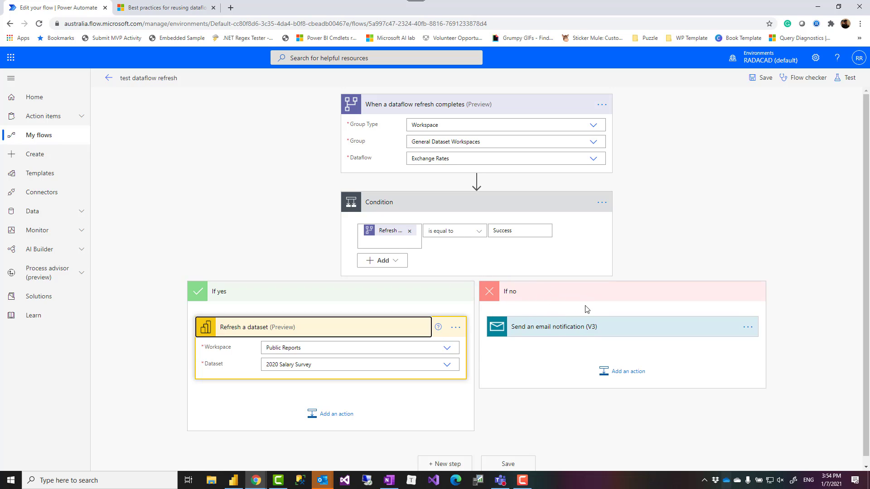
left_click(594, 331)
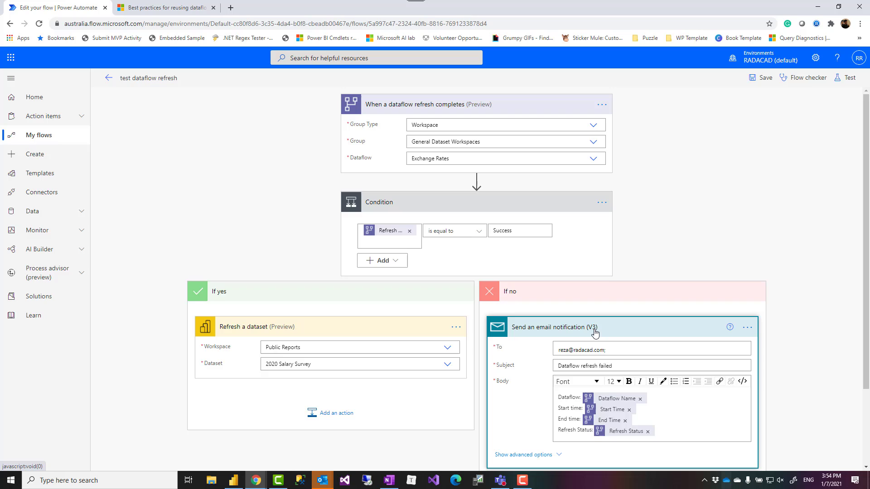
scroll(592, 331, "down", 1)
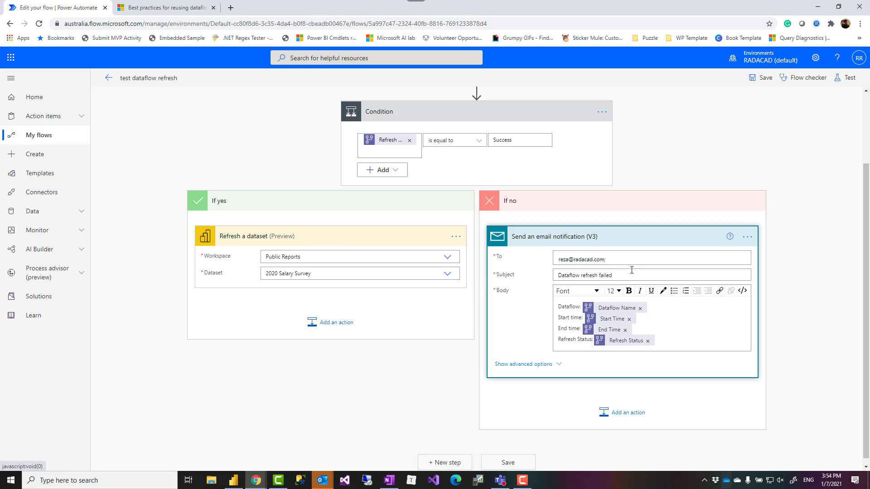
left_click(660, 311)
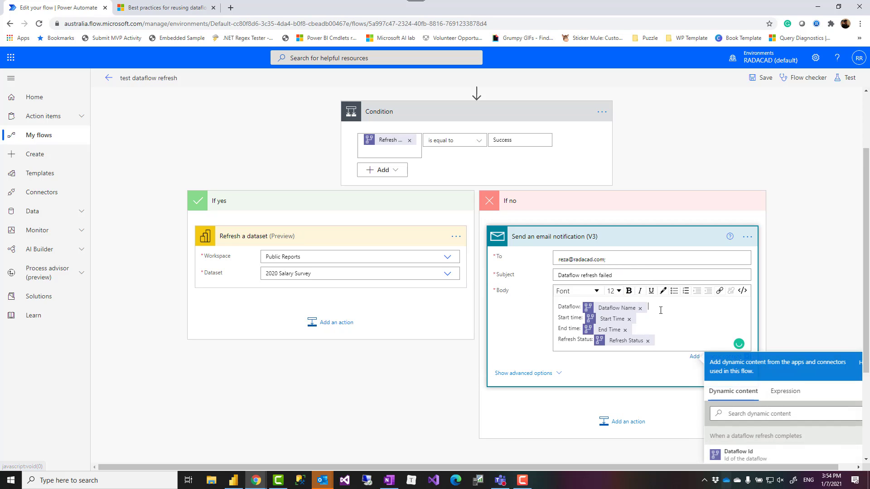
scroll(796, 305, "down", 2)
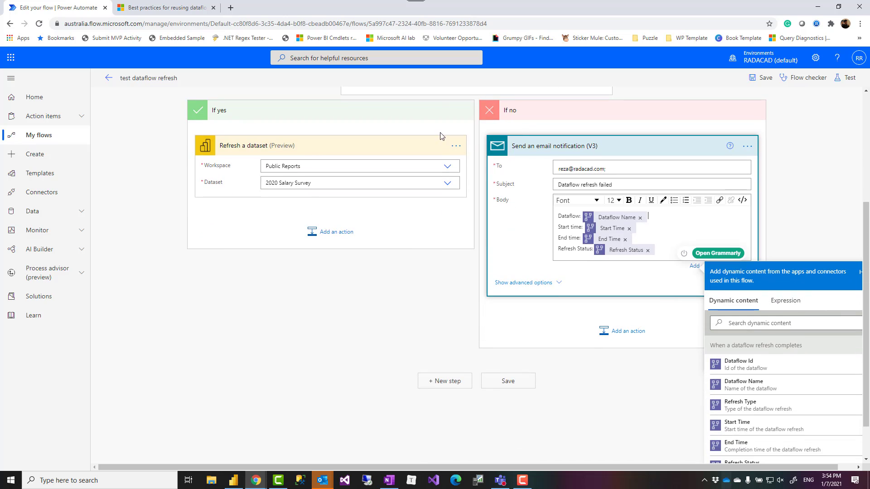
scroll(724, 355, "down", 1)
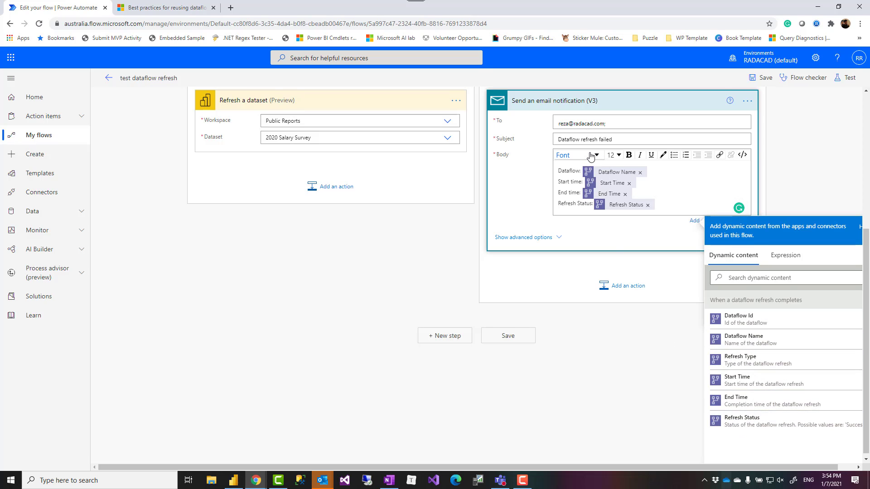
scroll(612, 178, "up", 1)
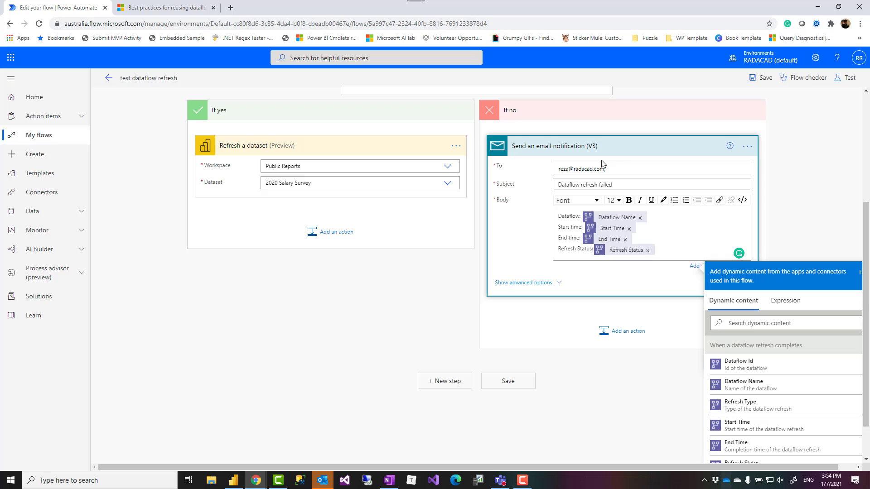
scroll(792, 160, "up", 2)
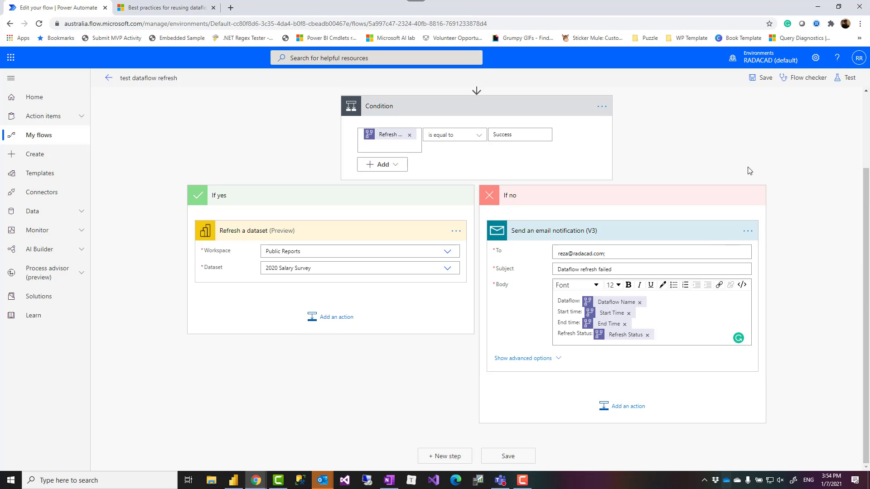
scroll(674, 188, "up", 1)
scroll(668, 189, "up", 1)
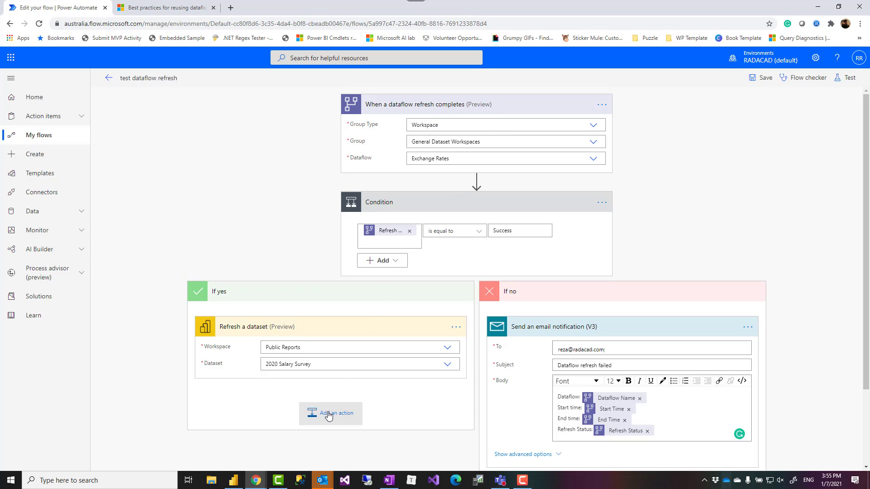
Step: Browse dataflow actions for the If yes branch without adding one, then view the Best practices article
left_click(313, 411)
type("data")
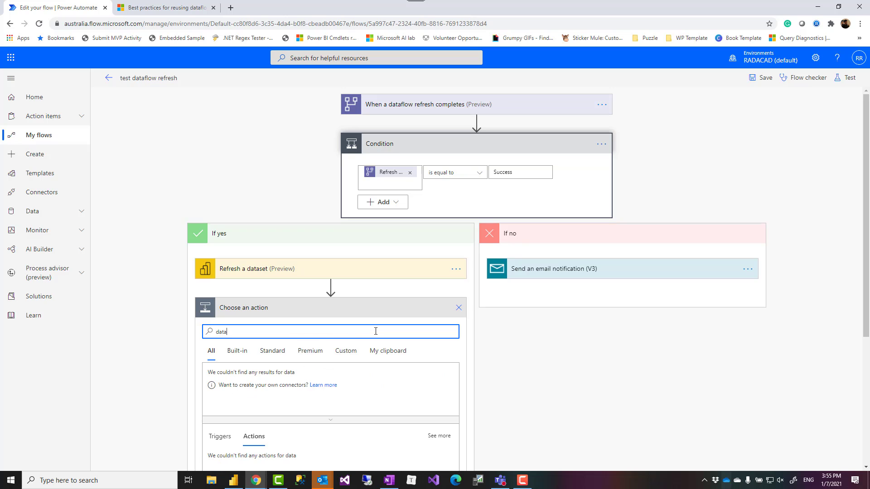
type("flow")
scroll(357, 322, "down", 1)
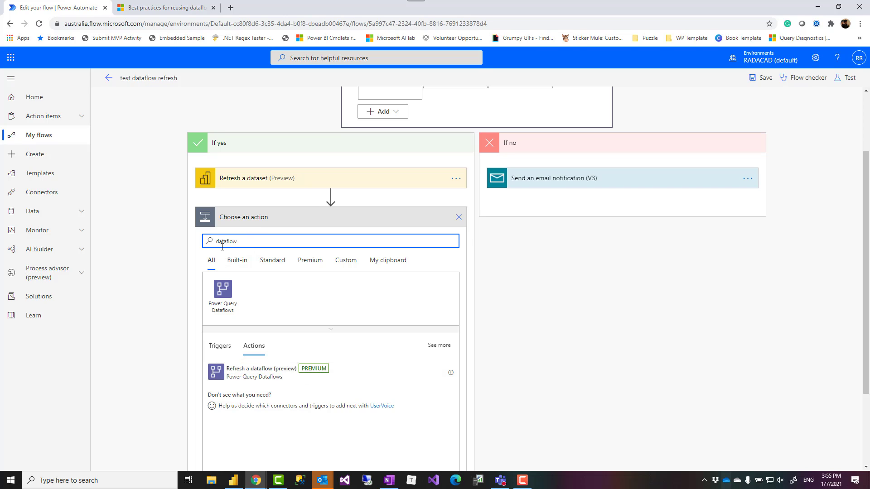
scroll(279, 231, "up", 2)
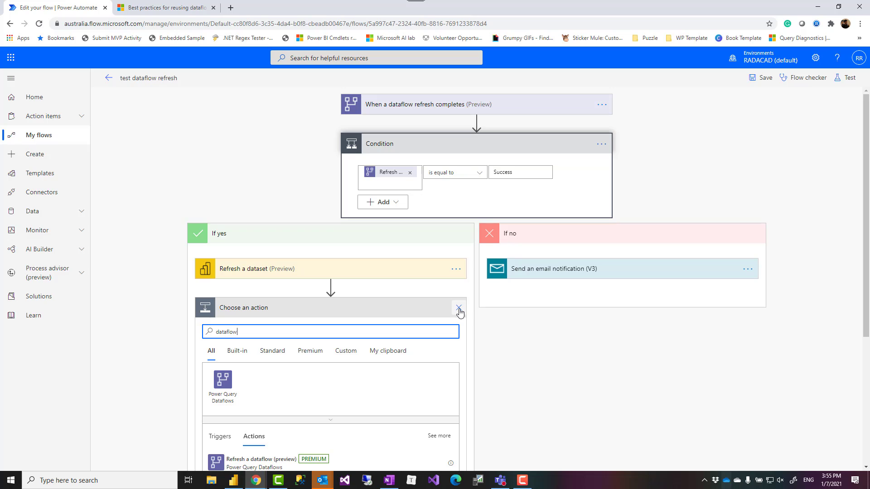
left_click(459, 310)
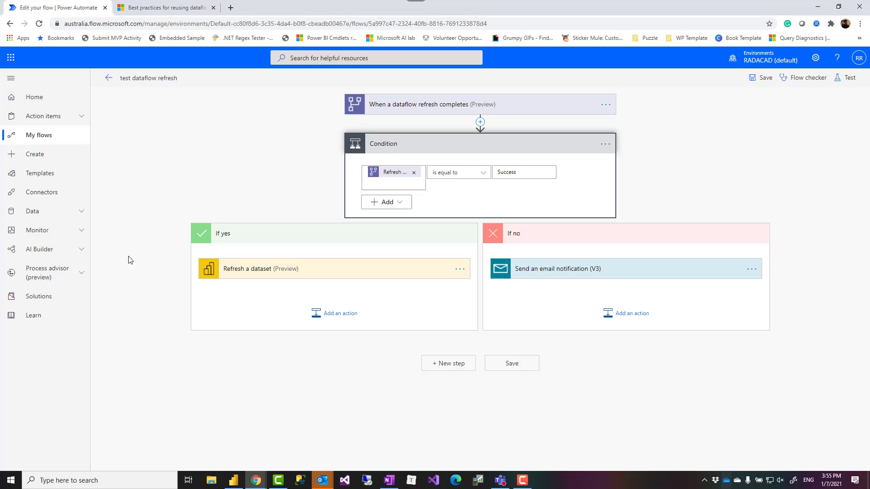
left_click(152, 8)
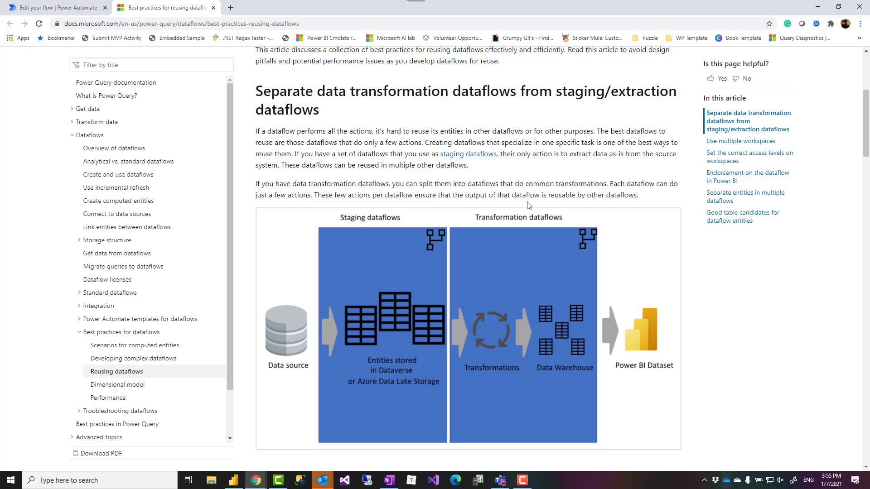
scroll(528, 204, "down", 1)
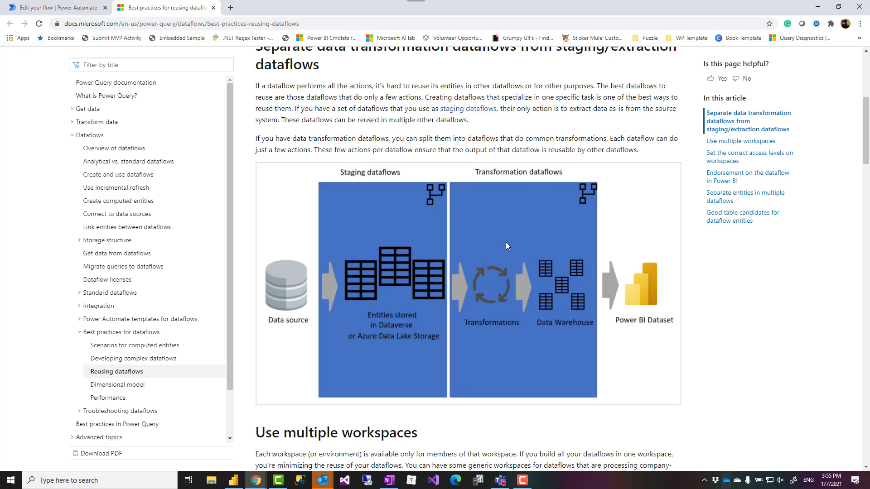
scroll(506, 245, "down", 1)
scroll(503, 246, "down", 1)
scroll(502, 245, "down", 1)
scroll(502, 245, "down", 2)
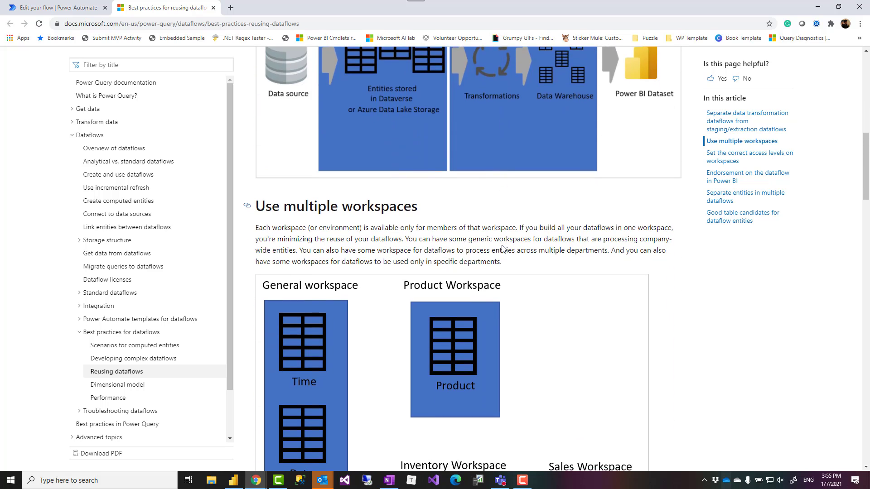
scroll(502, 245, "down", 2)
scroll(502, 245, "up", 3)
scroll(501, 245, "up", 2)
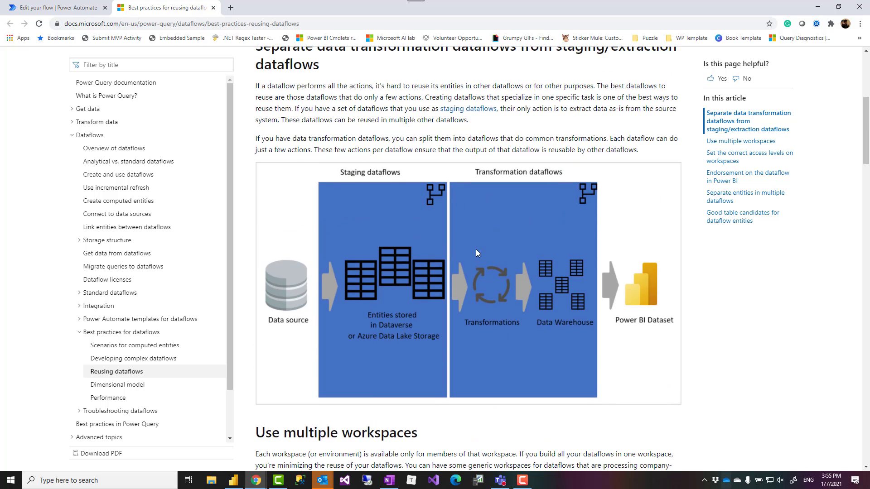
scroll(442, 181, "up", 1)
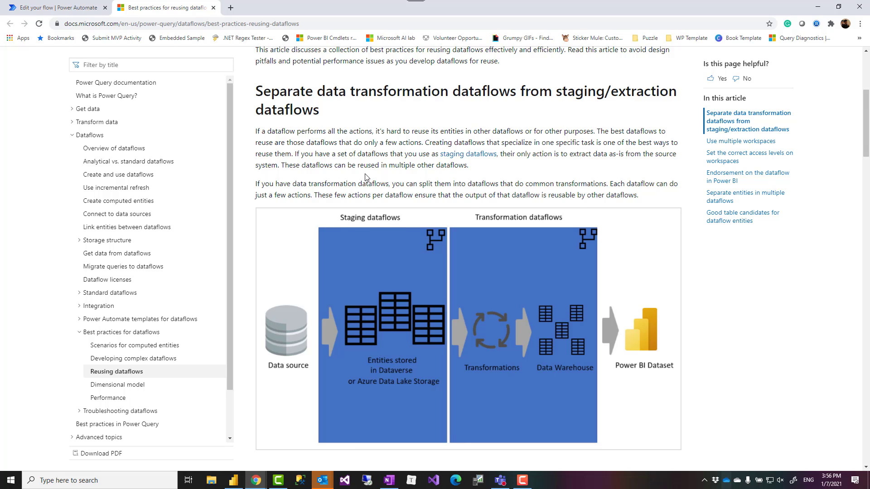
scroll(365, 178, "down", 2)
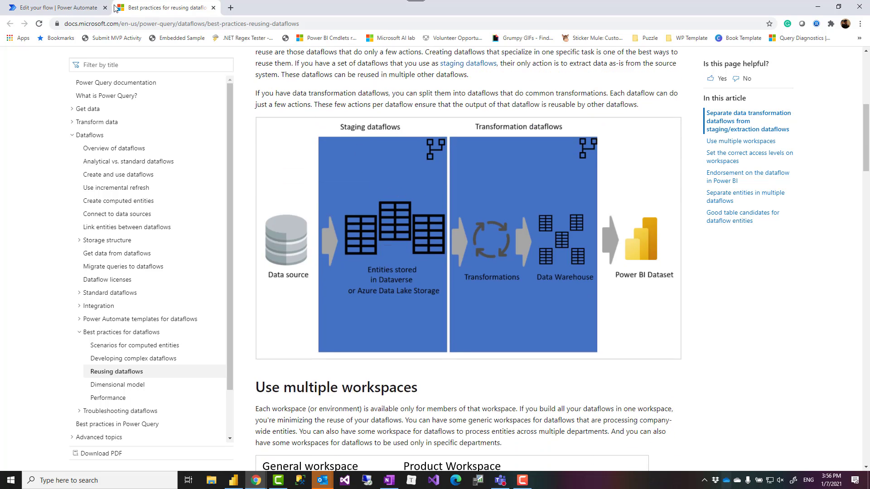
Step: Switch back to the 'Edit your flow | Power Automate' tab
left_click(67, 11)
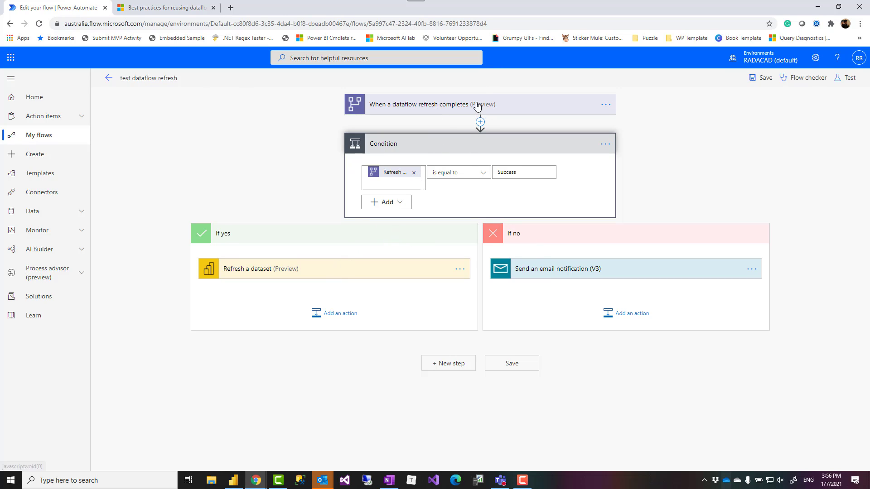
Step: Expand the trigger to show Workspace, General Dataset Workspaces and the Exchange Rates dataflow
left_click(477, 105)
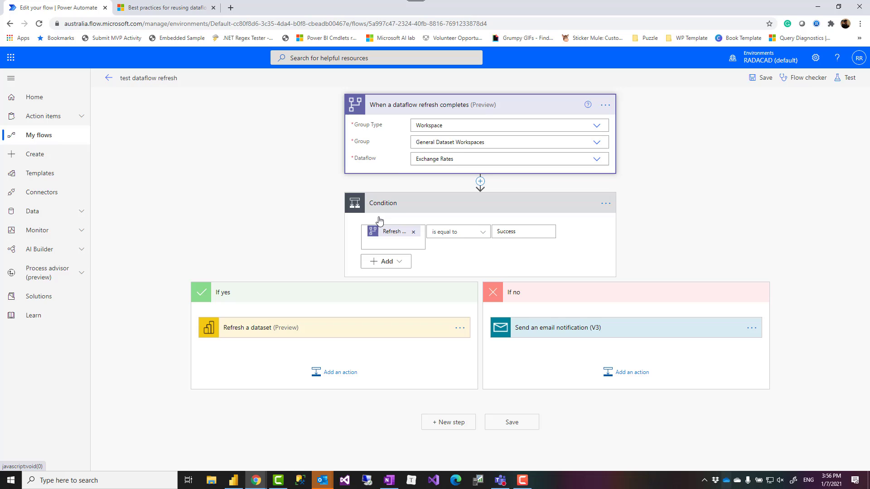